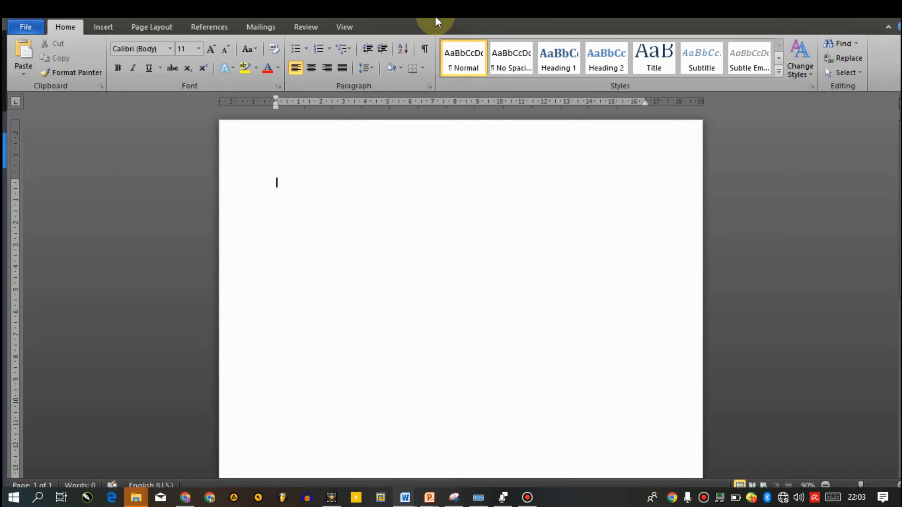
Restore the maximized Document4 window to a smaller size, and minimize and reopen it.
{"action": "left_click", "coordinate": [864, 11]}
{"action": "left_click_drag", "start_coordinate": [586, 35], "coordinate": [575, 76]}
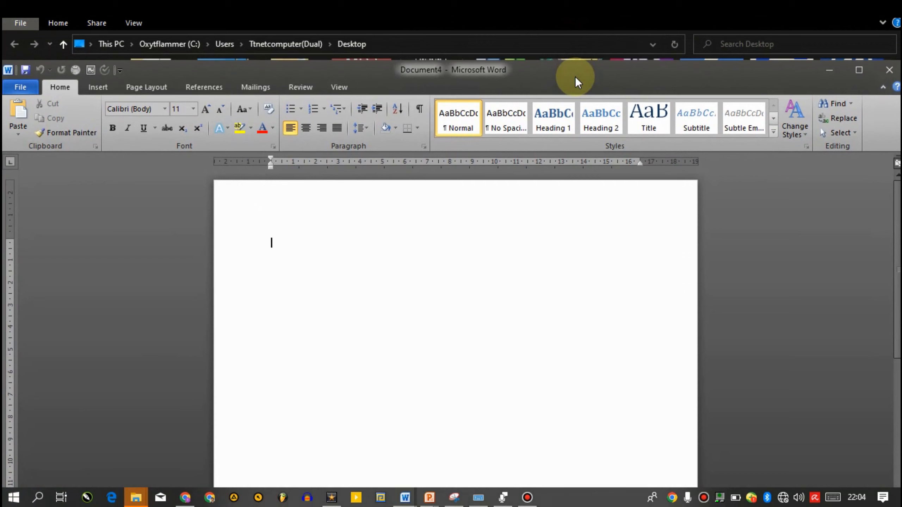
{"action": "left_click", "coordinate": [830, 70]}
{"action": "mouse_move", "coordinate": [404, 497]}
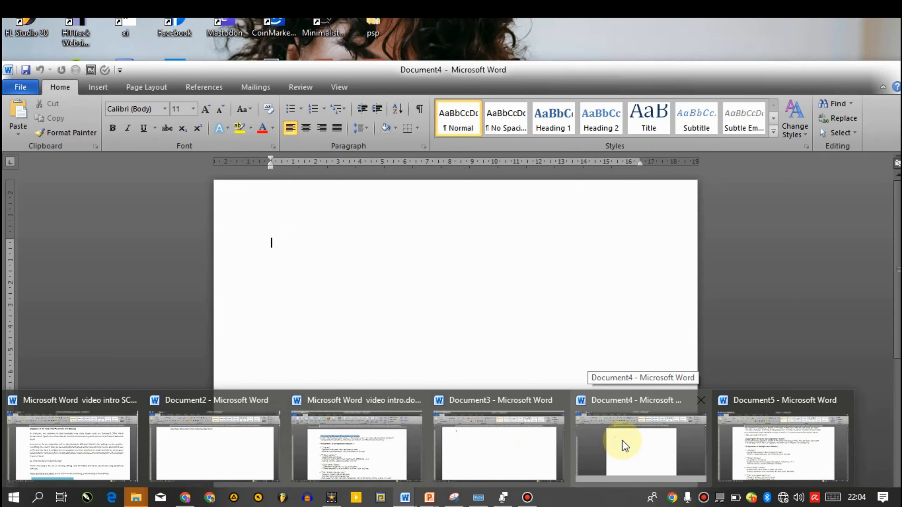
{"action": "left_click", "coordinate": [622, 440]}
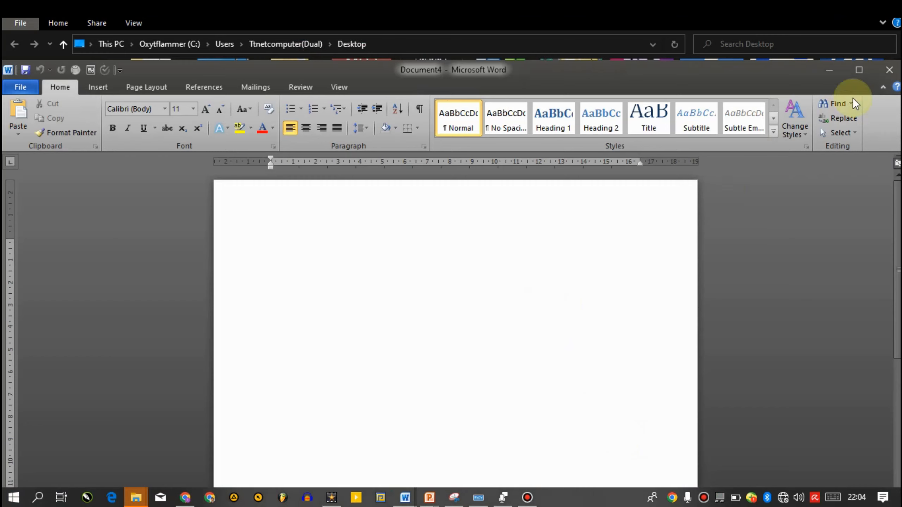
Maximize the Document4 window, restore it to its smaller size and maximize it again.
{"action": "left_click", "coordinate": [857, 69]}
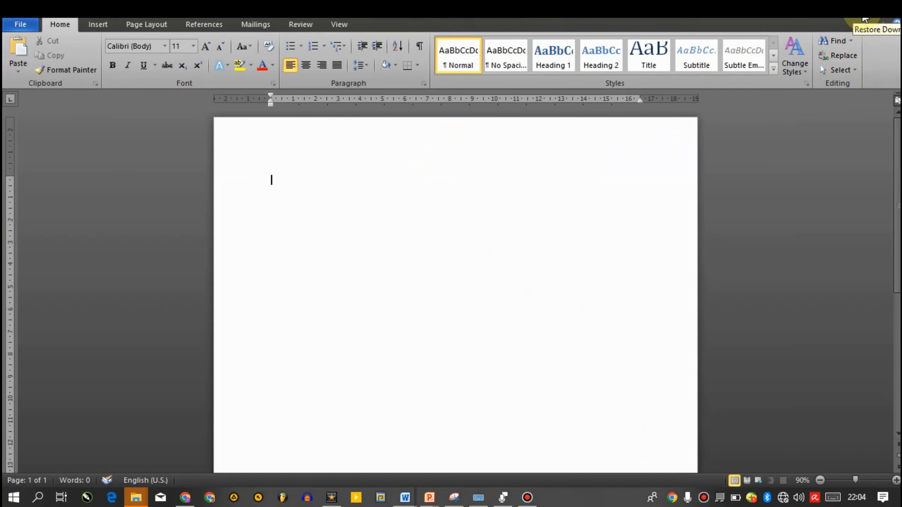
{"action": "left_click", "coordinate": [865, 19]}
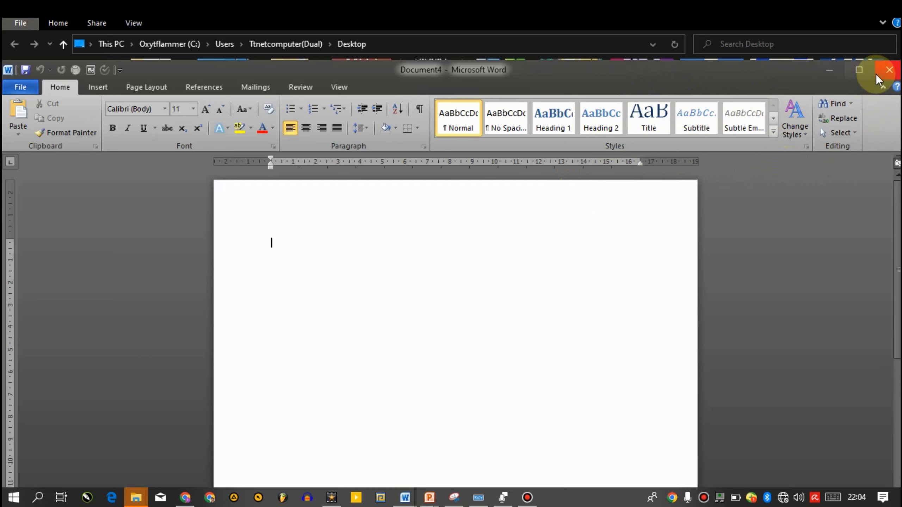
{"action": "left_click", "coordinate": [859, 70]}
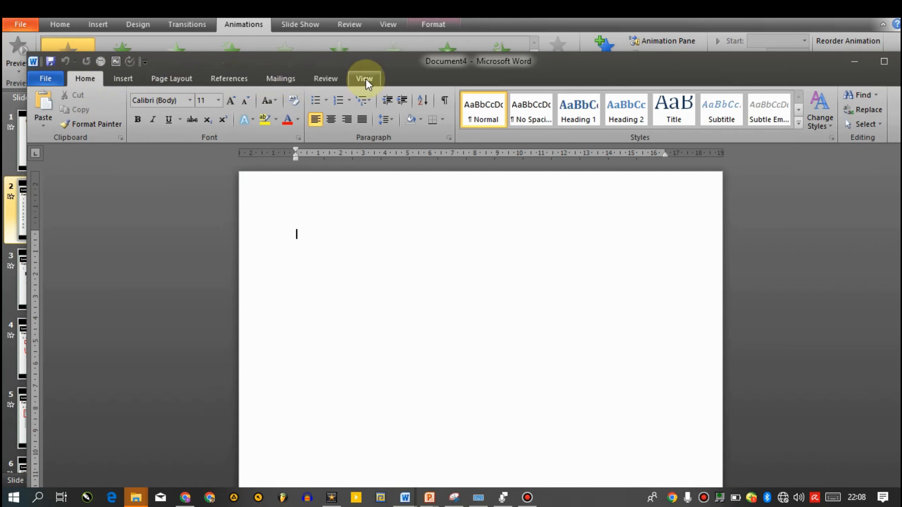
Insert the picture 11.PNG from the Pictures folder into the blank document.
{"action": "left_click", "coordinate": [123, 80]}
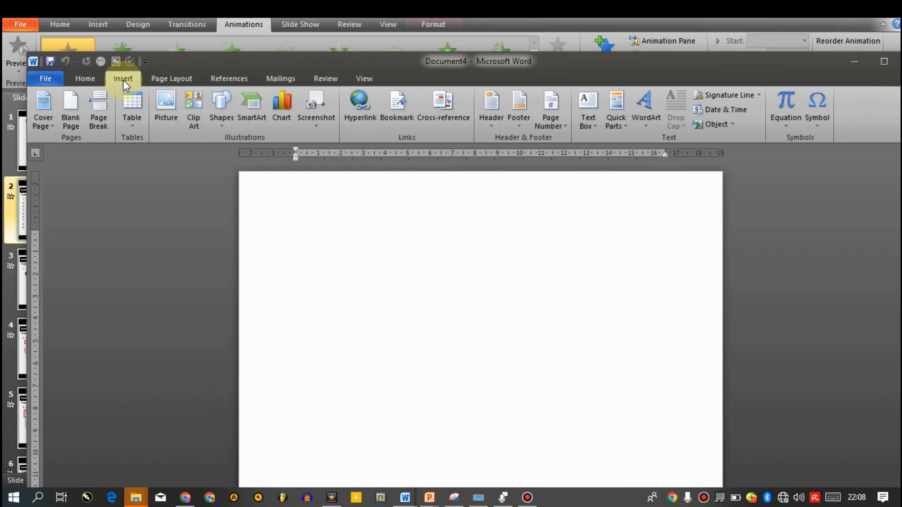
{"action": "left_click", "coordinate": [166, 118]}
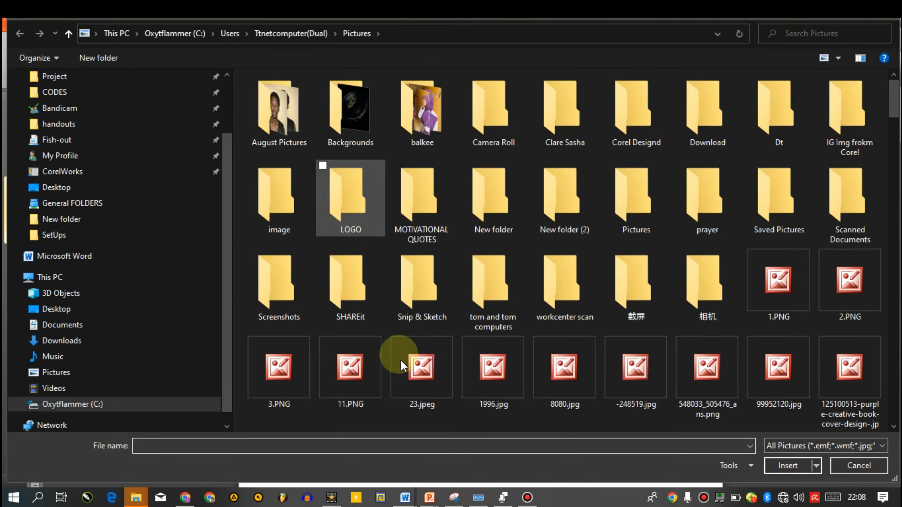
{"action": "double_click", "coordinate": [338, 375]}
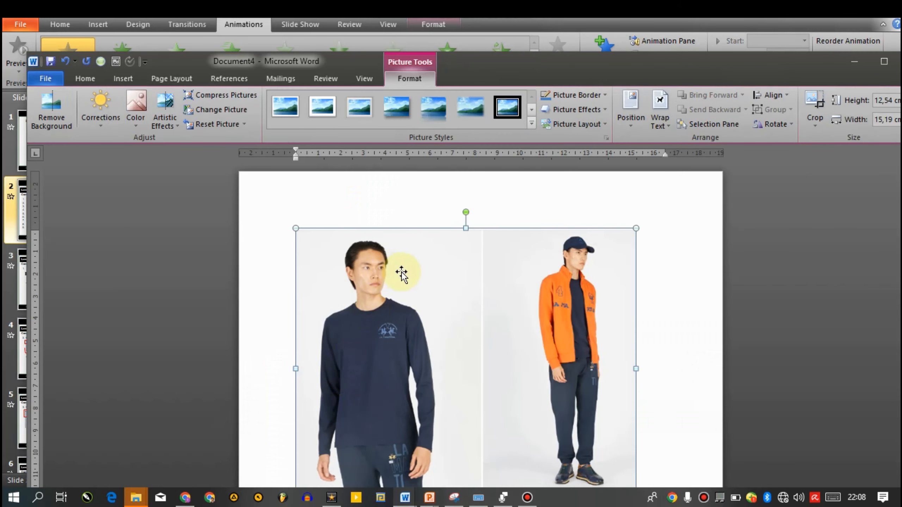
Remove the background of the inserted picture and keep the changes, and undo back to an empty page.
{"action": "left_click", "coordinate": [206, 229]}
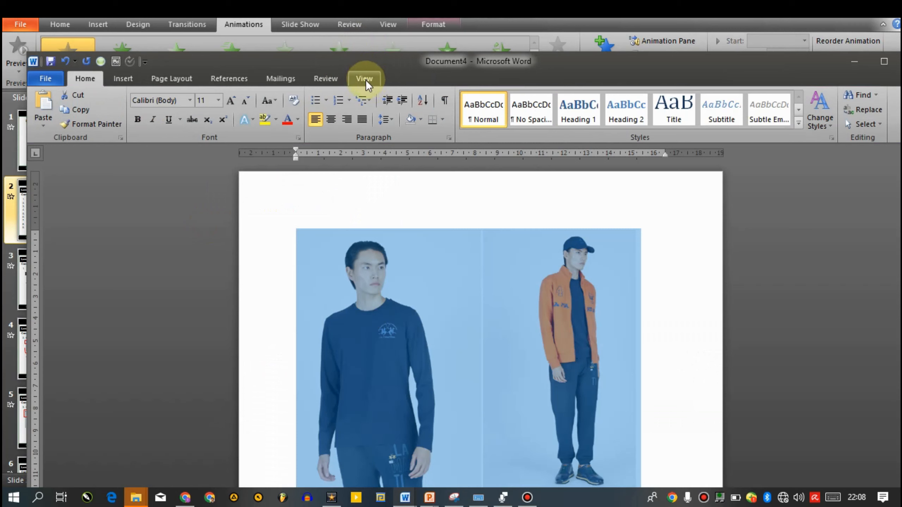
{"action": "left_click", "coordinate": [401, 288]}
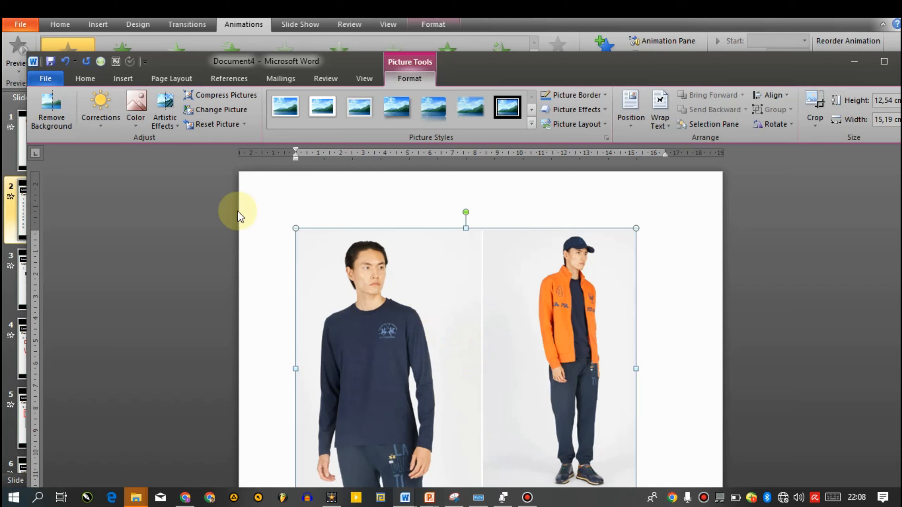
{"action": "left_click", "coordinate": [61, 112]}
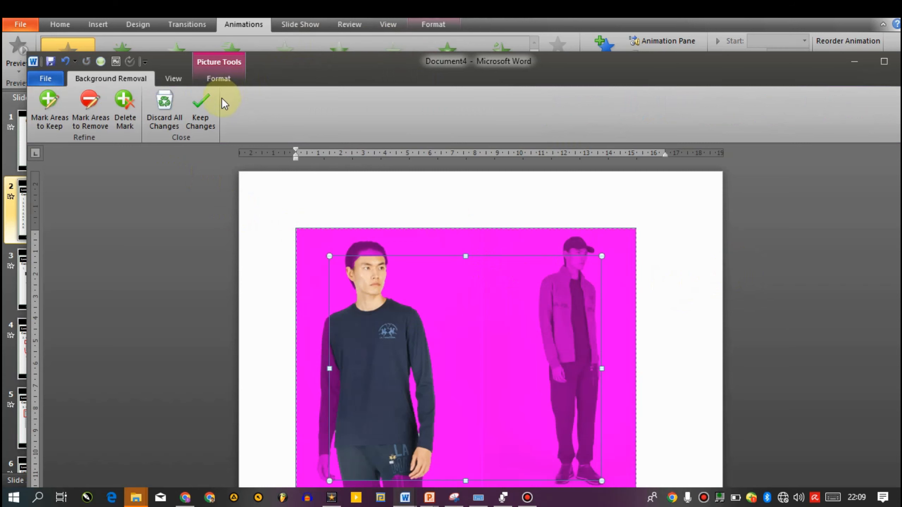
{"action": "left_click", "coordinate": [200, 109]}
{"action": "left_click", "coordinate": [196, 252]}
{"action": "left_click", "coordinate": [810, 315]}
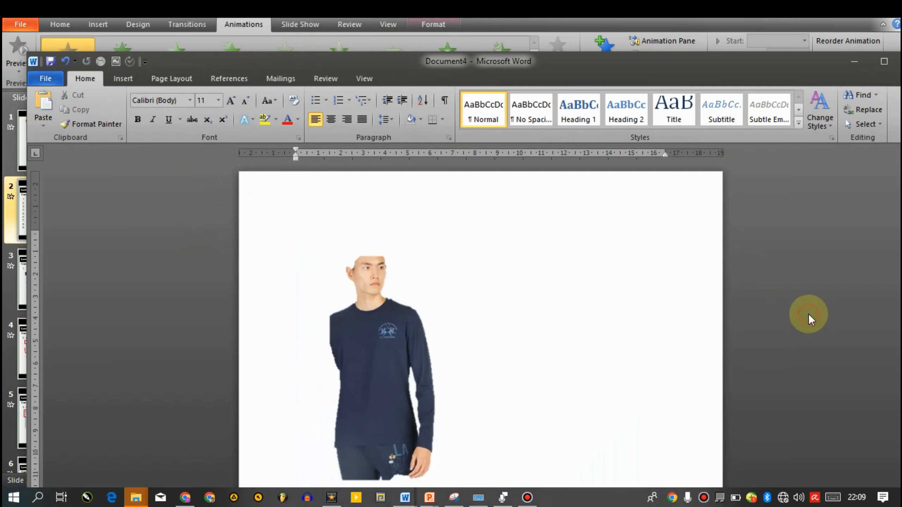
{"action": "key", "text": "ctrl+z"}
Insert a table with four columns and seven rows at the start of the empty page.
{"action": "left_click", "coordinate": [123, 78]}
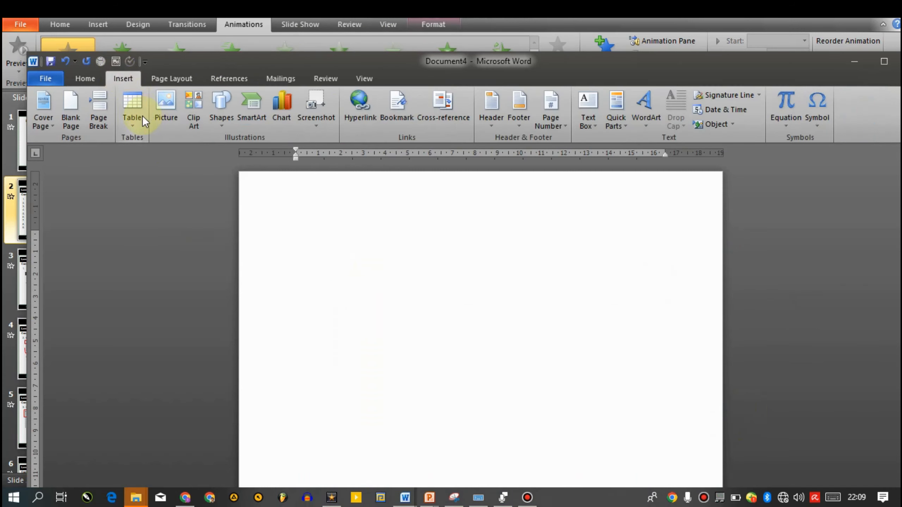
{"action": "left_click", "coordinate": [144, 120]}
{"action": "left_click", "coordinate": [172, 233]}
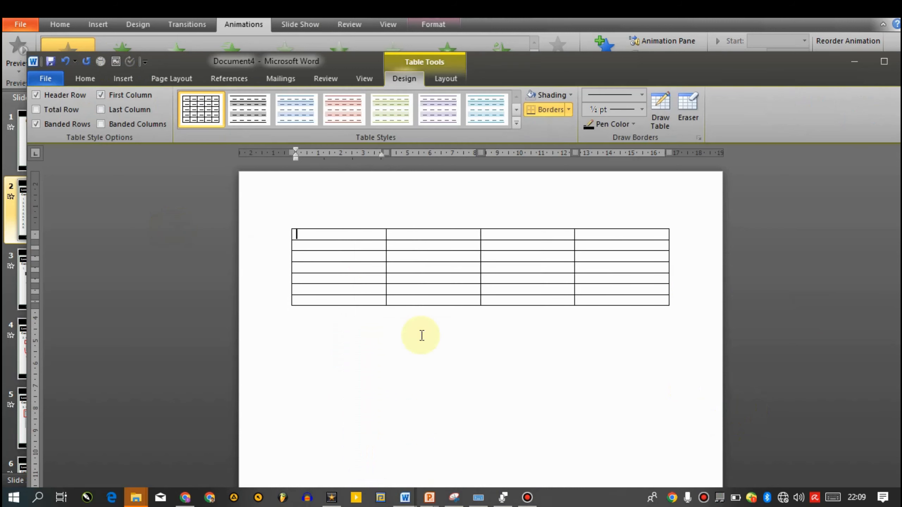
Enlarge the whole table so its rows are about 0.97 cm high and its columns about 4.29 cm wide.
{"action": "left_click", "coordinate": [429, 380]}
{"action": "left_click", "coordinate": [358, 264]}
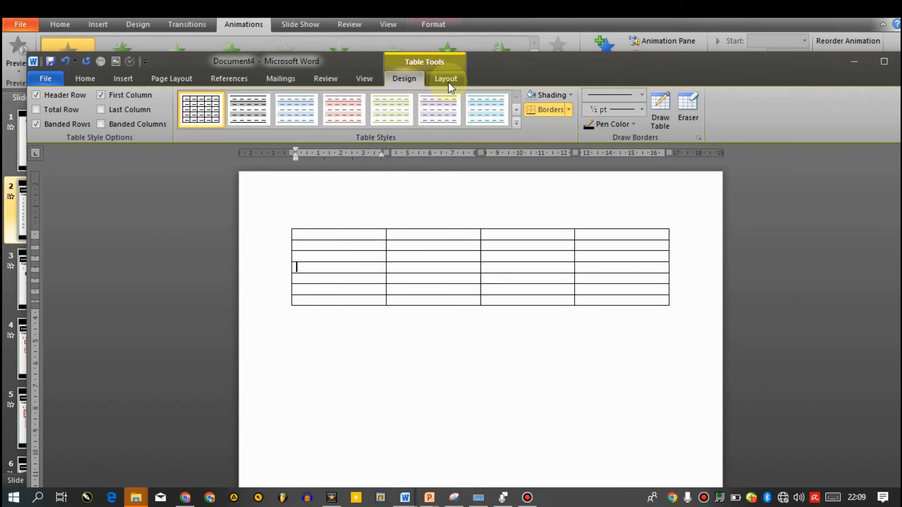
{"action": "left_click_drag", "start_coordinate": [354, 245], "coordinate": [674, 395]}
{"action": "key", "text": "ctrl+z"}
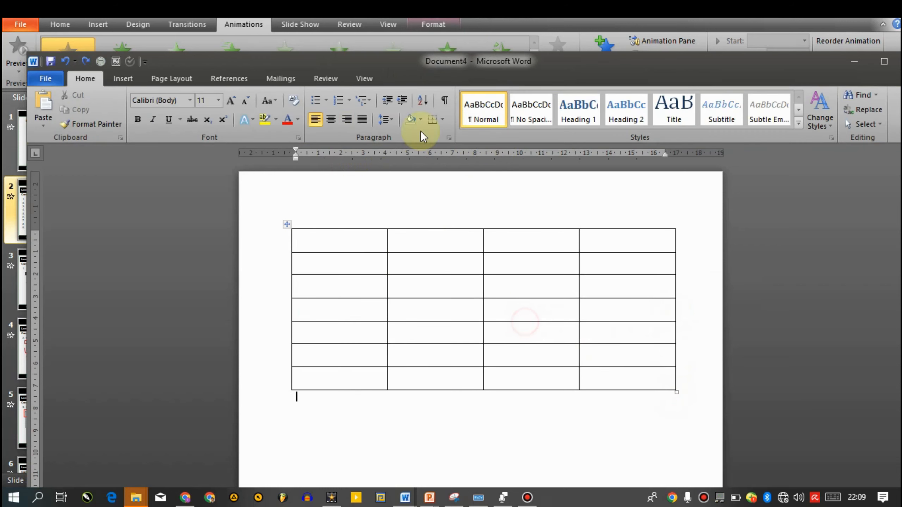
Place the cursor in the table, examine its design and layout tools, and return to the basic formatting tools.
{"action": "left_click", "coordinate": [456, 257]}
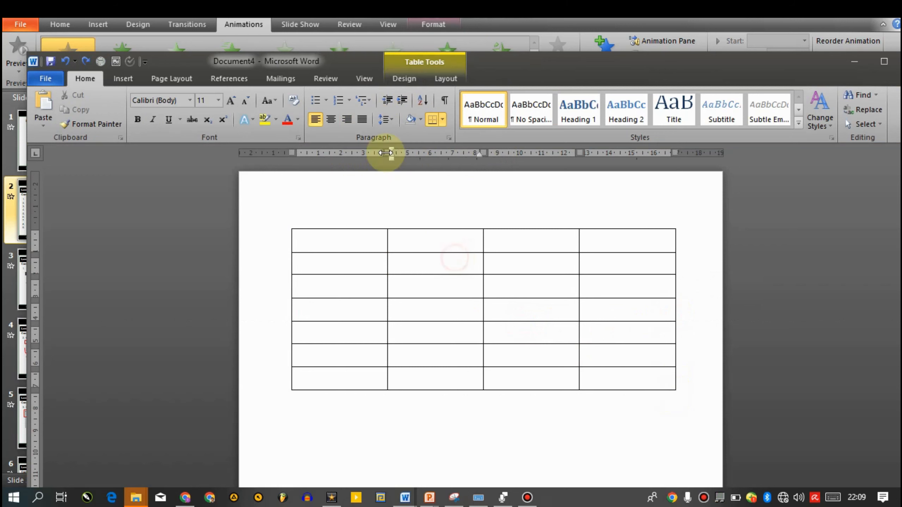
{"action": "left_click", "coordinate": [405, 78]}
{"action": "left_click", "coordinate": [431, 81]}
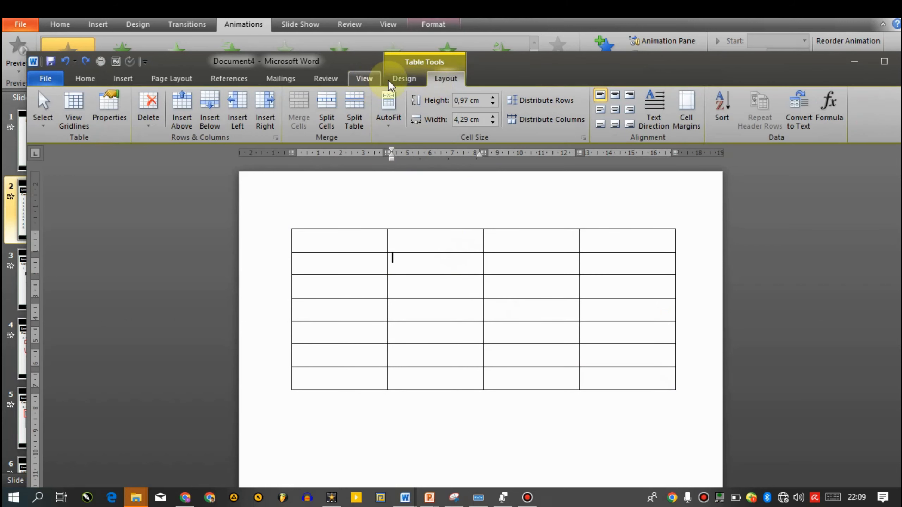
{"action": "left_click", "coordinate": [404, 79]}
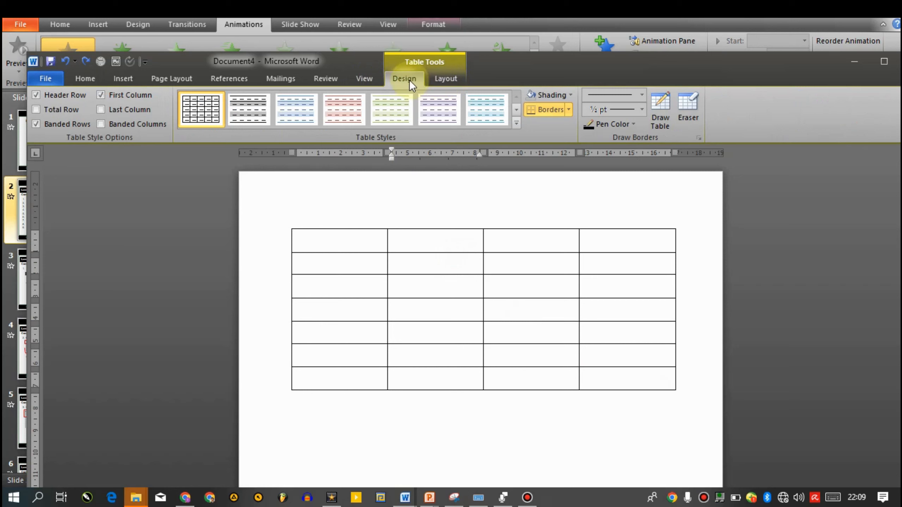
{"action": "left_click", "coordinate": [86, 79]}
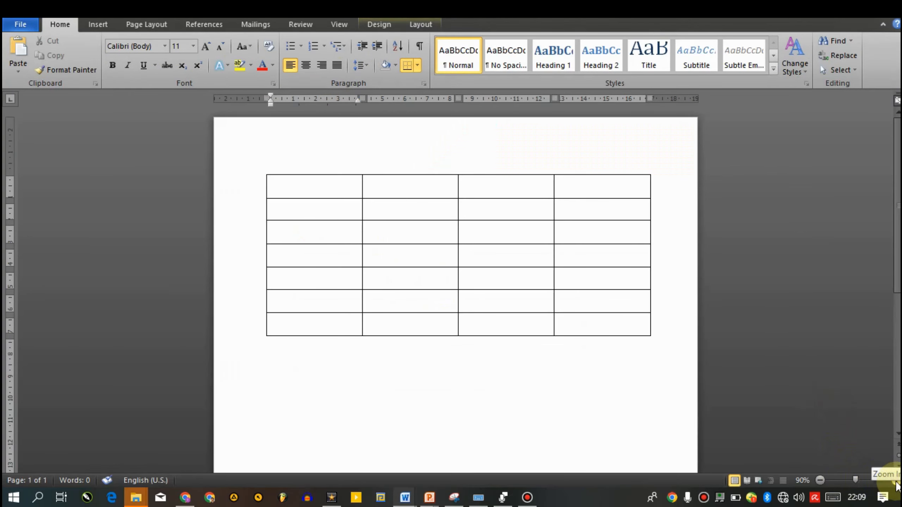
Zoom the document in to 140% and back out to 96%.
{"action": "left_click", "coordinate": [895, 480]}
{"action": "left_click", "coordinate": [895, 480]}
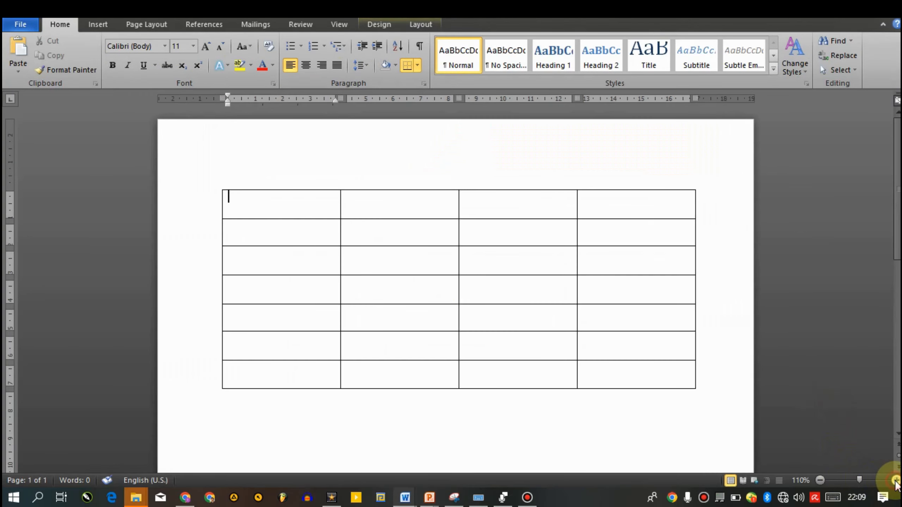
{"action": "left_click", "coordinate": [896, 480]}
{"action": "left_click", "coordinate": [895, 480]}
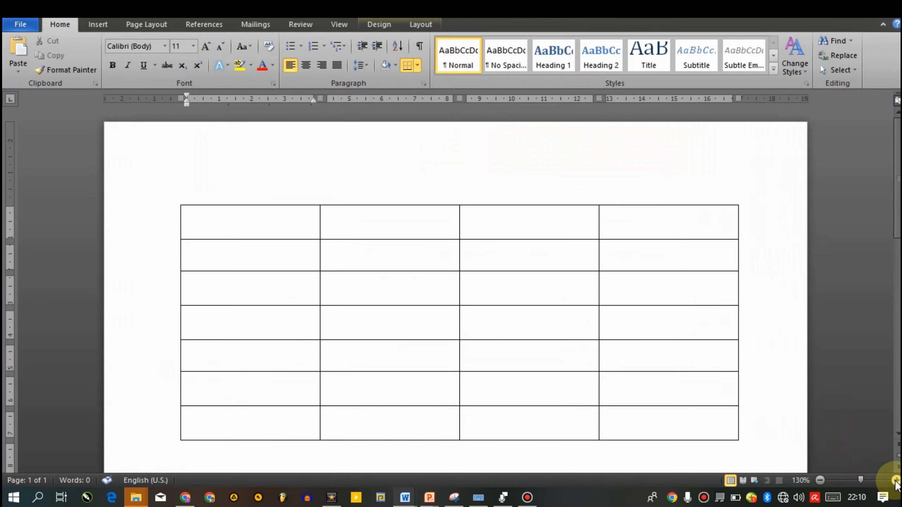
{"action": "left_click", "coordinate": [896, 480]}
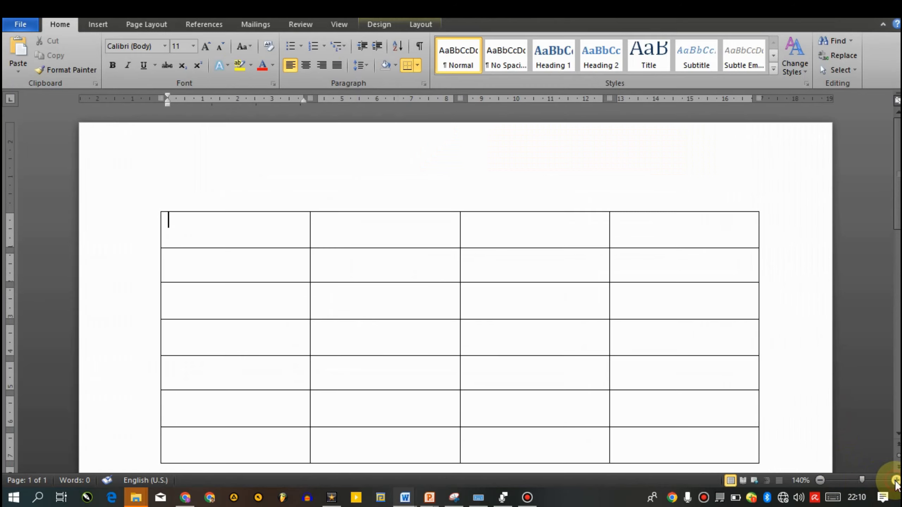
{"action": "left_click", "coordinate": [858, 480]}
{"action": "mouse_move", "coordinate": [858, 480]}
{"action": "left_mouse_down"}
{"action": "mouse_move", "coordinate": [851, 480]}
{"action": "mouse_move", "coordinate": [871, 480]}
{"action": "mouse_move", "coordinate": [856, 481]}
{"action": "left_mouse_up"}
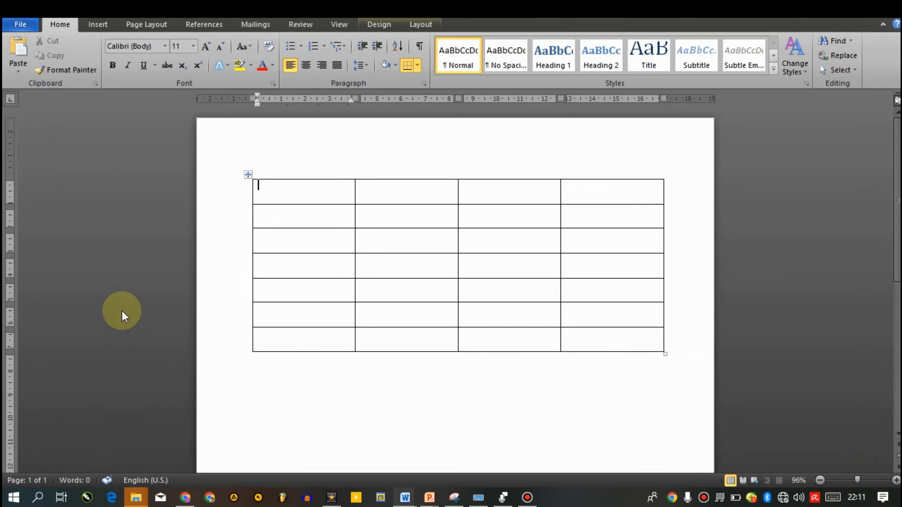
Select the whole table and delete it from the page.
{"action": "left_click", "coordinate": [588, 384]}
{"action": "left_click", "coordinate": [429, 183], "text": "shift"}
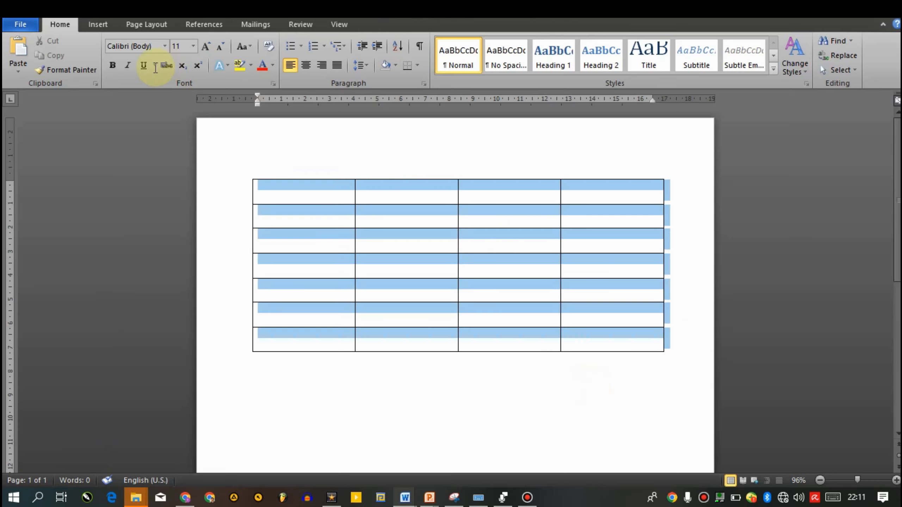
{"action": "key", "text": "BackSpace"}
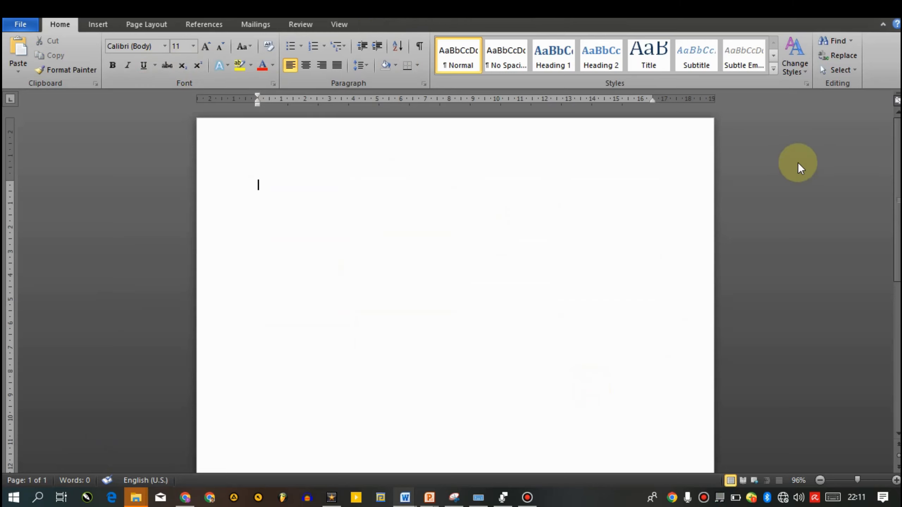
{"action": "scroll", "coordinate": [455, 289], "scroll_direction": "down", "scroll_amount": 3}
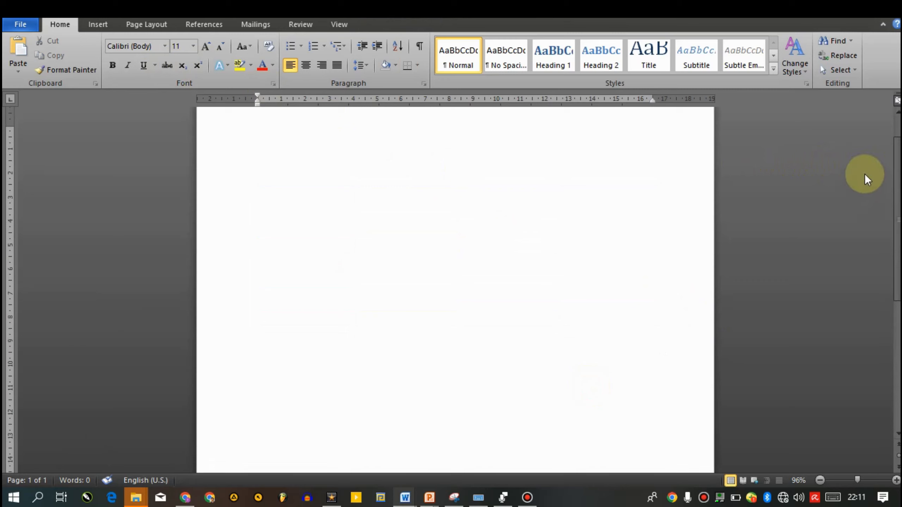
{"action": "scroll", "coordinate": [869, 142], "scroll_direction": "up", "scroll_amount": 5}
{"action": "left_click_drag", "start_coordinate": [889, 171], "coordinate": [873, 101]}
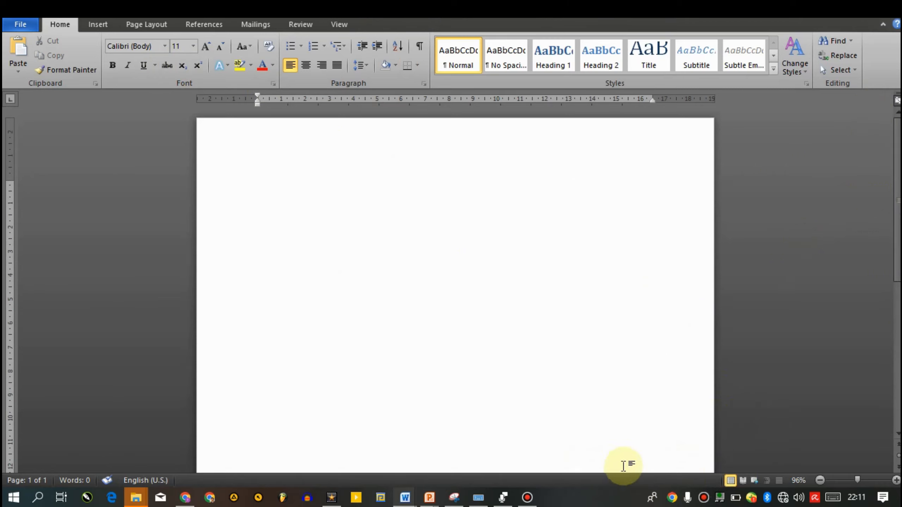
Zoom the empty page out to 60% and in to 170%, and scroll it sideways, down and back up.
{"action": "left_click", "coordinate": [819, 481]}
{"action": "left_click", "coordinate": [820, 480]}
{"action": "left_click", "coordinate": [820, 480]}
{"action": "left_click", "coordinate": [820, 481]}
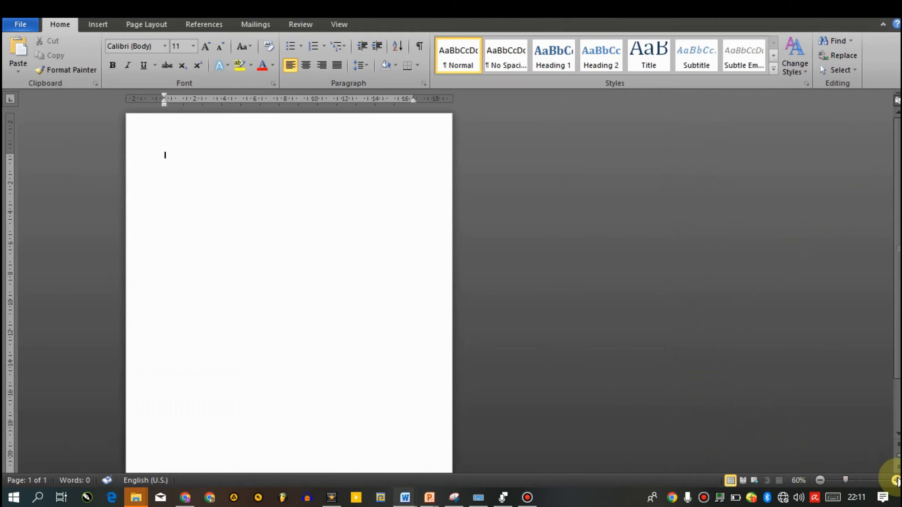
{"action": "left_click", "coordinate": [895, 480]}
{"action": "left_click", "coordinate": [895, 480]}
{"action": "left_click", "coordinate": [896, 480]}
{"action": "left_click", "coordinate": [896, 480]}
{"action": "left_click", "coordinate": [895, 480]}
{"action": "left_click", "coordinate": [895, 480]}
{"action": "left_click", "coordinate": [896, 481]}
{"action": "left_click", "coordinate": [896, 481]}
{"action": "left_click", "coordinate": [896, 480]}
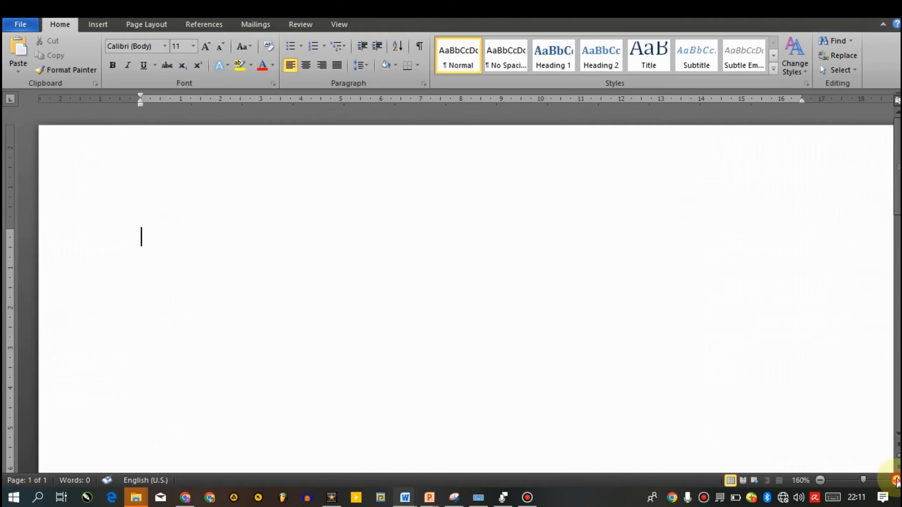
{"action": "left_click", "coordinate": [896, 481]}
{"action": "left_click", "coordinate": [896, 481]}
{"action": "mouse_move", "coordinate": [653, 465]}
{"action": "left_mouse_down"}
{"action": "mouse_move", "coordinate": [557, 467]}
{"action": "mouse_move", "coordinate": [670, 469]}
{"action": "left_mouse_up"}
{"action": "scroll", "coordinate": [871, 204], "scroll_direction": "down", "scroll_amount": 7}
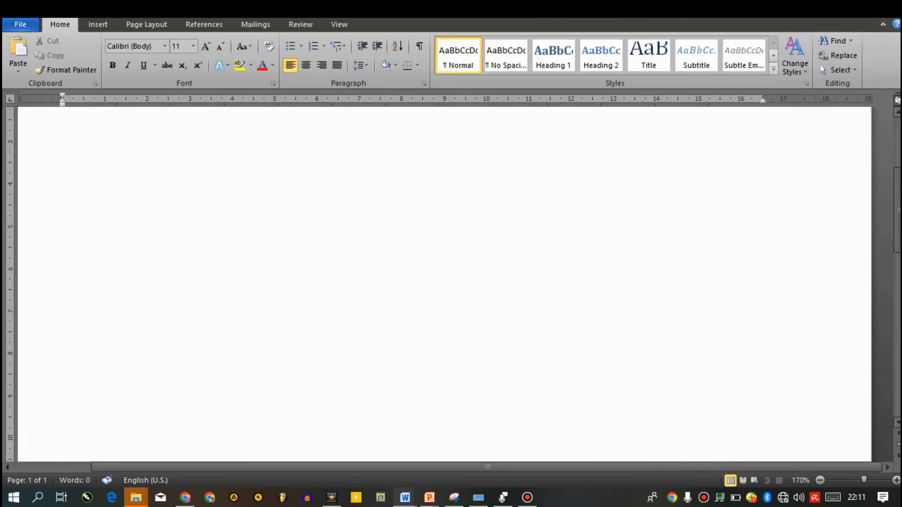
{"action": "scroll", "coordinate": [872, 199], "scroll_direction": "up", "scroll_amount": 7}
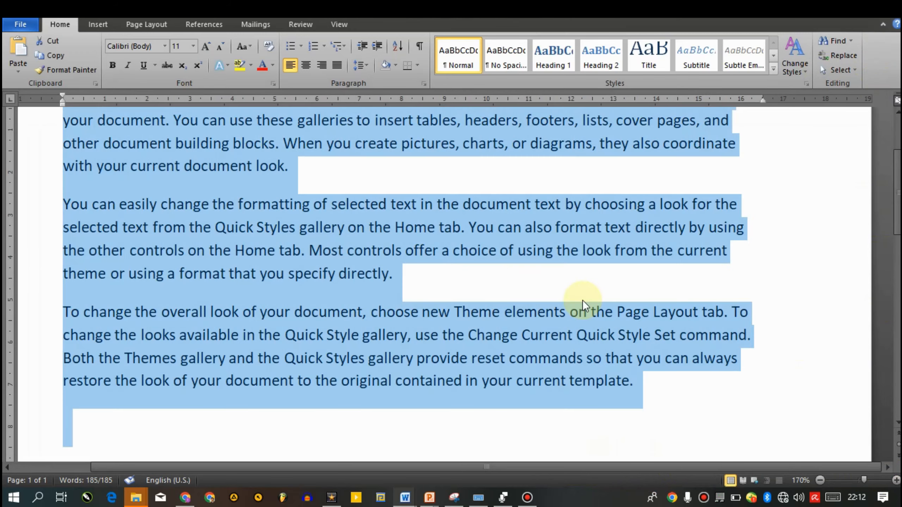
Fill the page with sample paragraphs, enlarge all of the text to font size 15 and clear the selection.
{"action": "key", "text": "ctrl+bracketright"}
{"action": "key", "text": "ctrl+bracketright"}
{"action": "key", "text": "ctrl+bracketright"}
{"action": "key", "text": "ctrl+bracketright"}
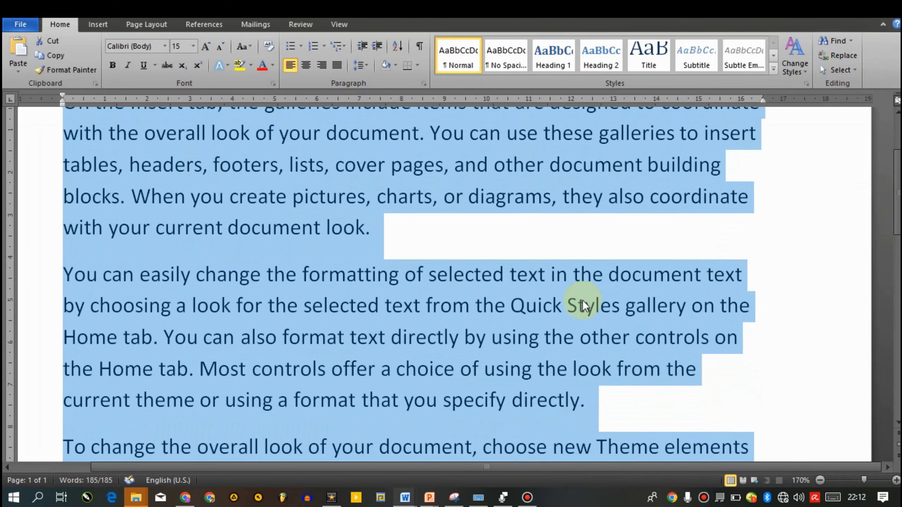
{"action": "left_click", "coordinate": [611, 244]}
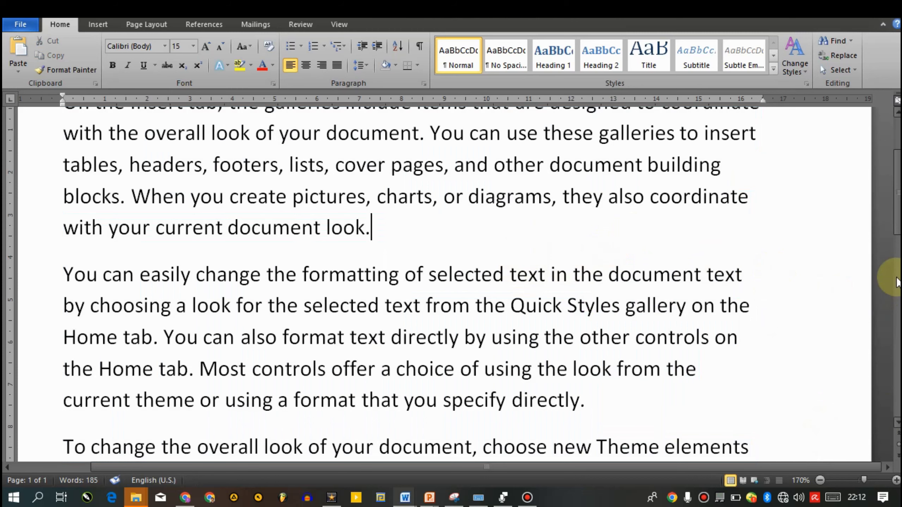
Scroll the sample text up to its beginning, zoom in to 230% and scroll the enlarged page sideways.
{"action": "left_click_drag", "start_coordinate": [898, 207], "coordinate": [887, 175]}
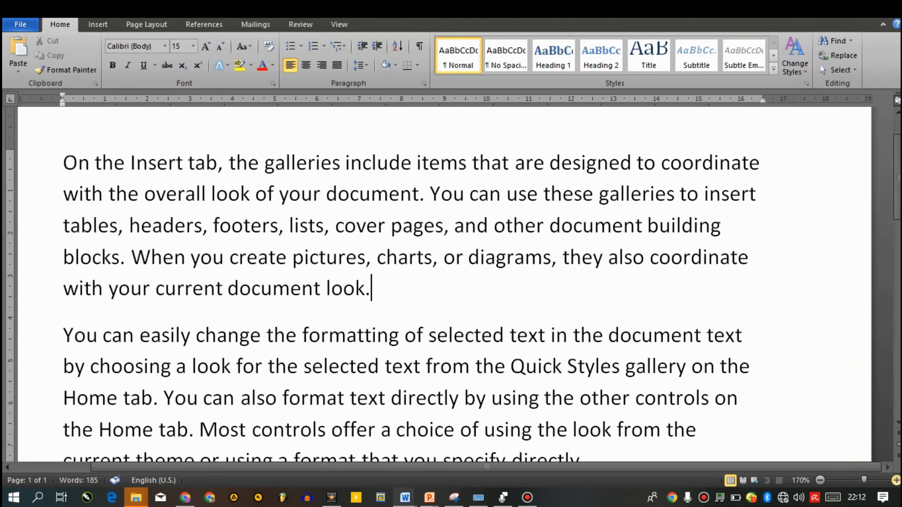
{"action": "left_click", "coordinate": [895, 480]}
{"action": "left_click", "coordinate": [895, 480]}
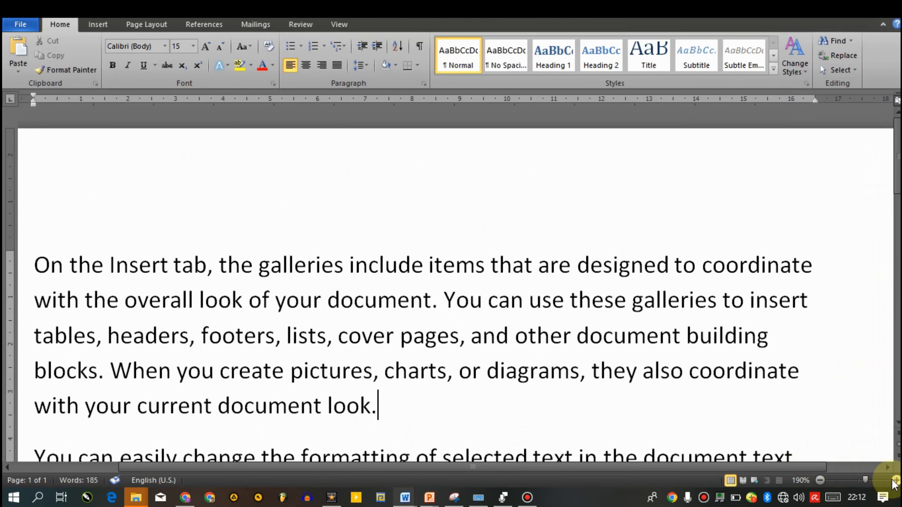
{"action": "left_click", "coordinate": [894, 481]}
{"action": "left_click", "coordinate": [895, 480]}
{"action": "left_click", "coordinate": [895, 480]}
{"action": "left_click", "coordinate": [895, 480]}
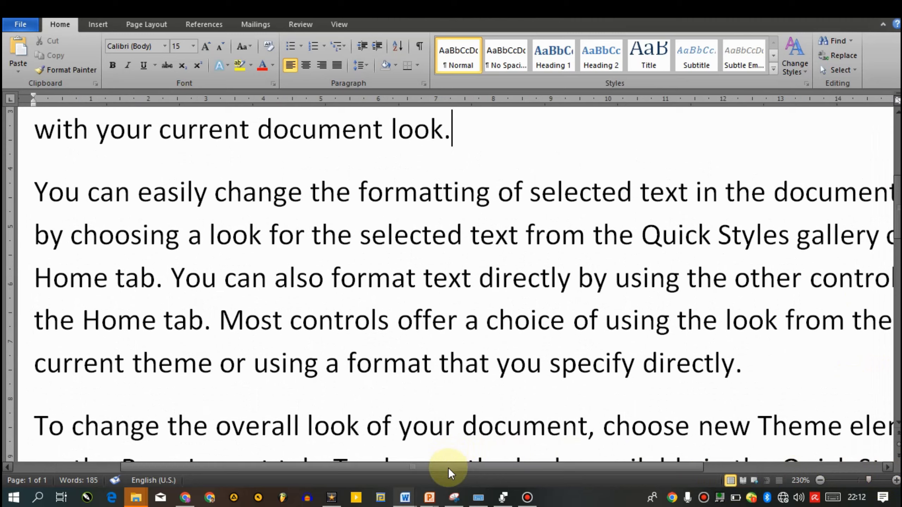
{"action": "left_click_drag", "start_coordinate": [448, 468], "coordinate": [299, 460]}
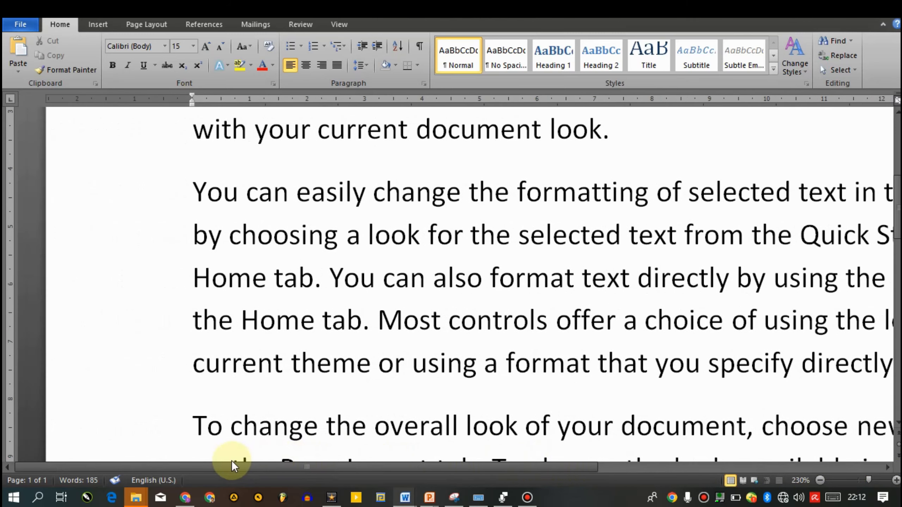
{"action": "left_click_drag", "start_coordinate": [374, 454], "coordinate": [465, 462]}
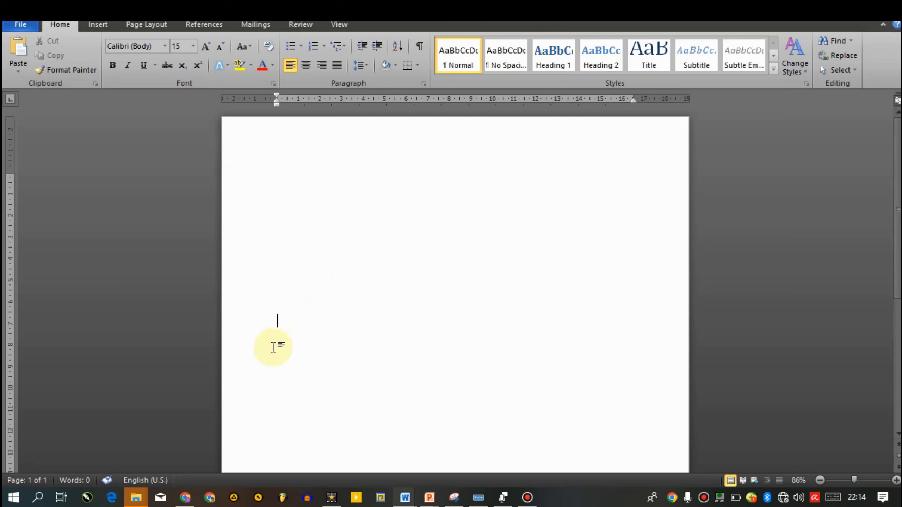
Enter the filler text "yutyuytu" partway down the page and "hhjhj" on the first line, and delete all of it.
{"action": "type", "text": "yutyuytu"}
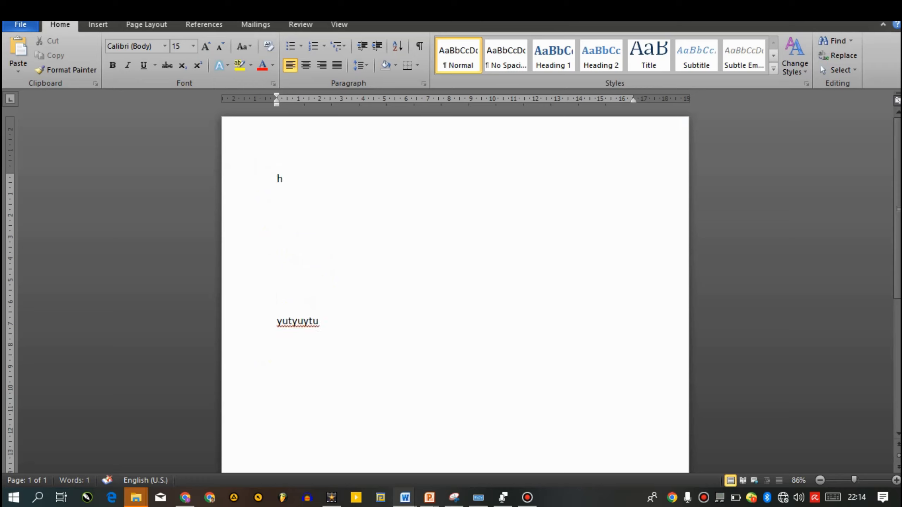
{"action": "key", "text": "ctrl+a"}
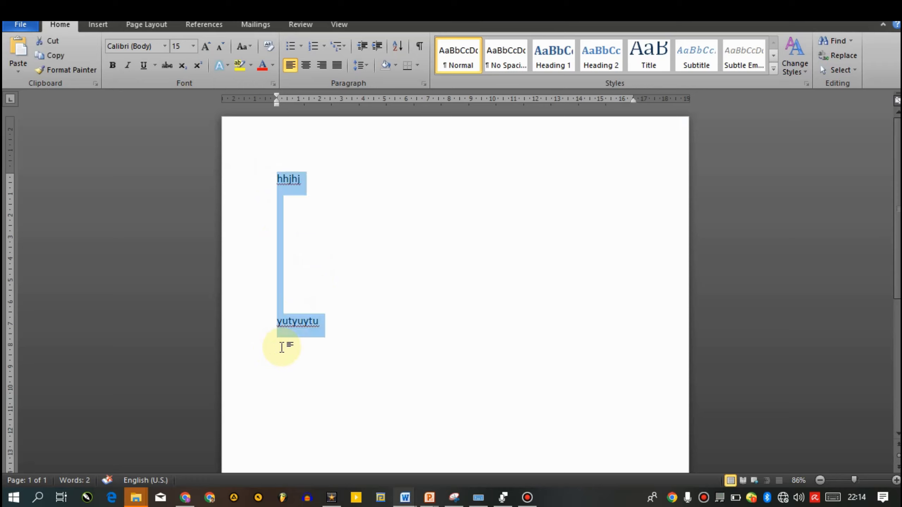
{"action": "key", "text": "BackSpace"}
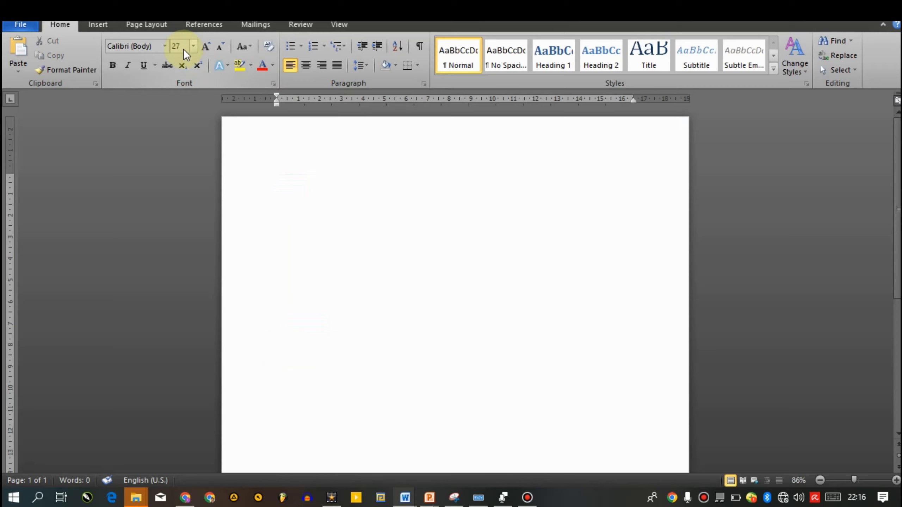
Write "when next are we going to see grandma?" as the first line, end the paragraph and capitalize the sentence's first word.
{"action": "type", "text": "when ne"}
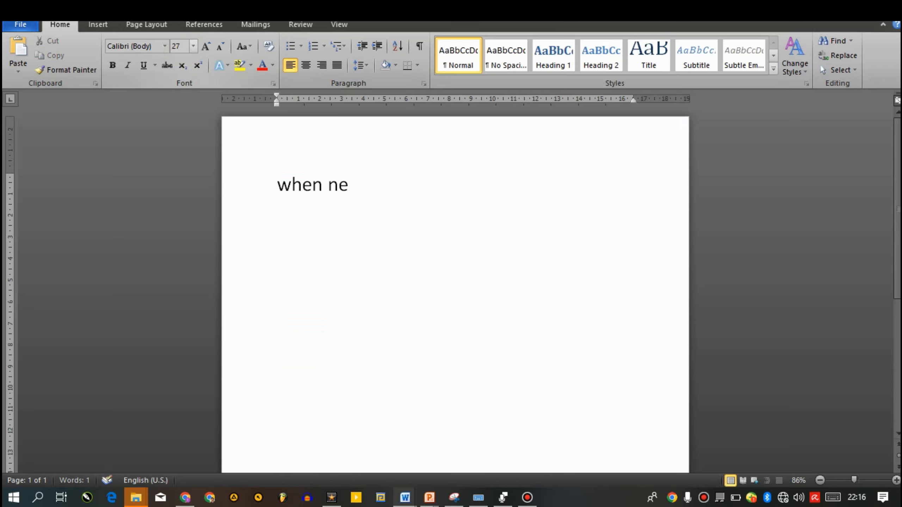
{"action": "type", "text": "xt are we g"}
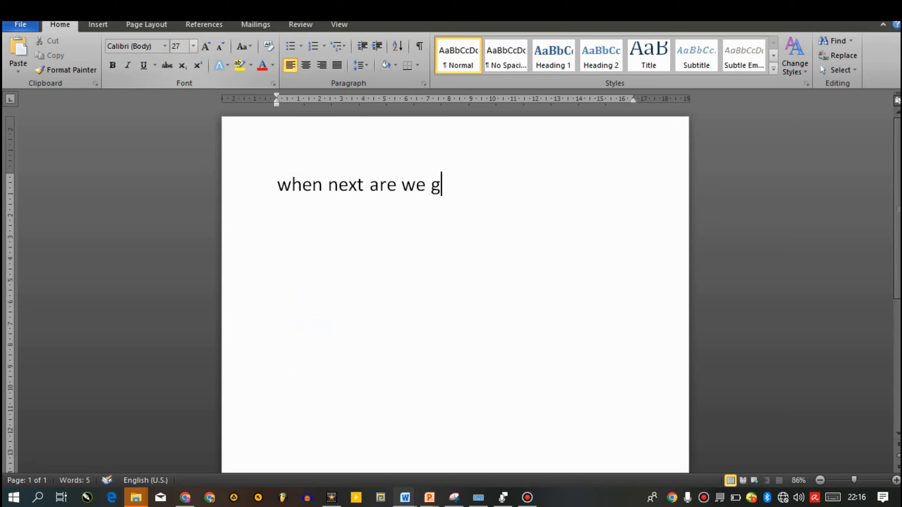
{"action": "type", "text": "oing to s"}
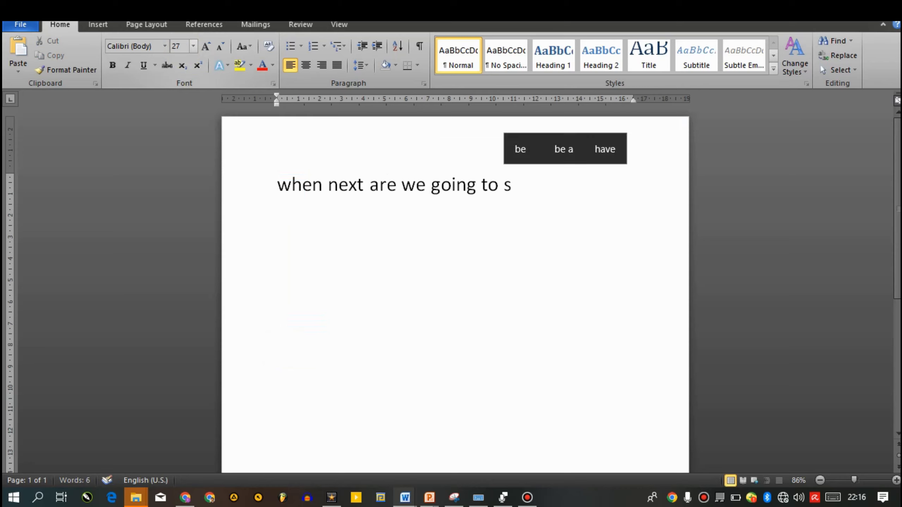
{"action": "type", "text": "ee grand"}
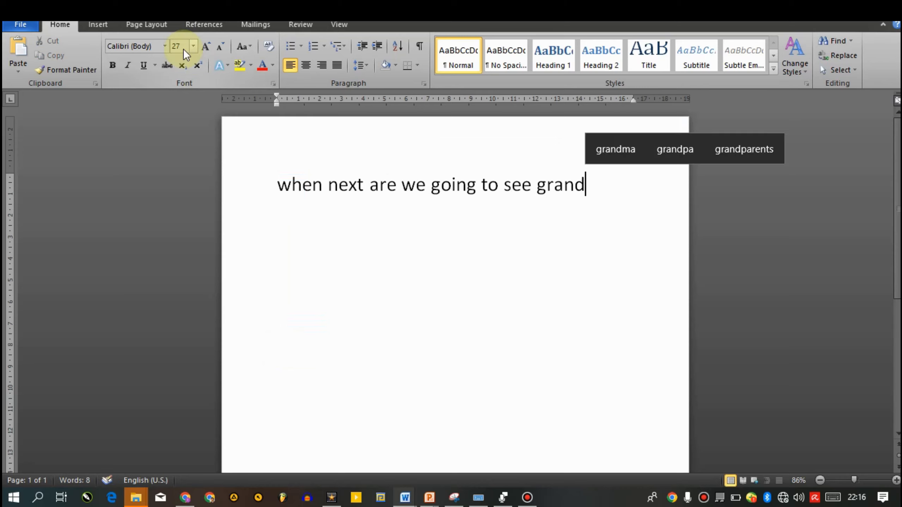
{"action": "type", "text": "ma?"}
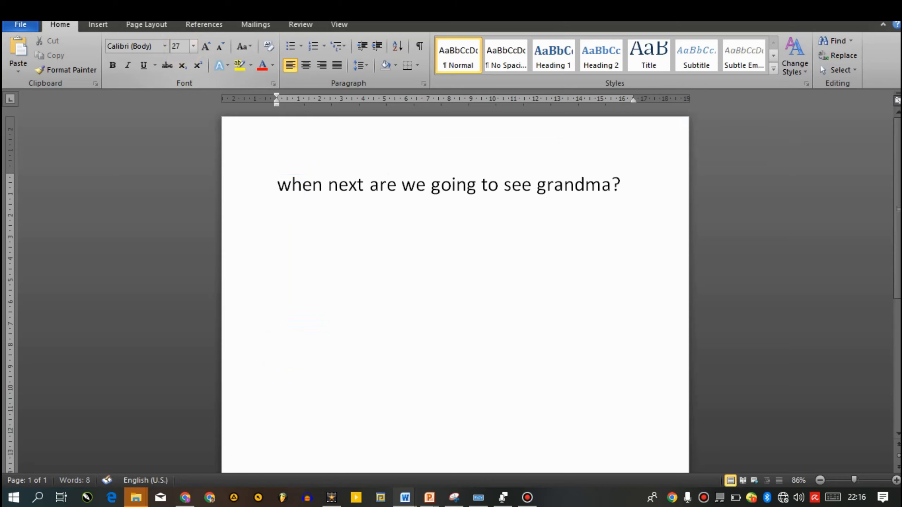
{"action": "key", "text": "Return"}
{"action": "key", "text": "shift+F3"}
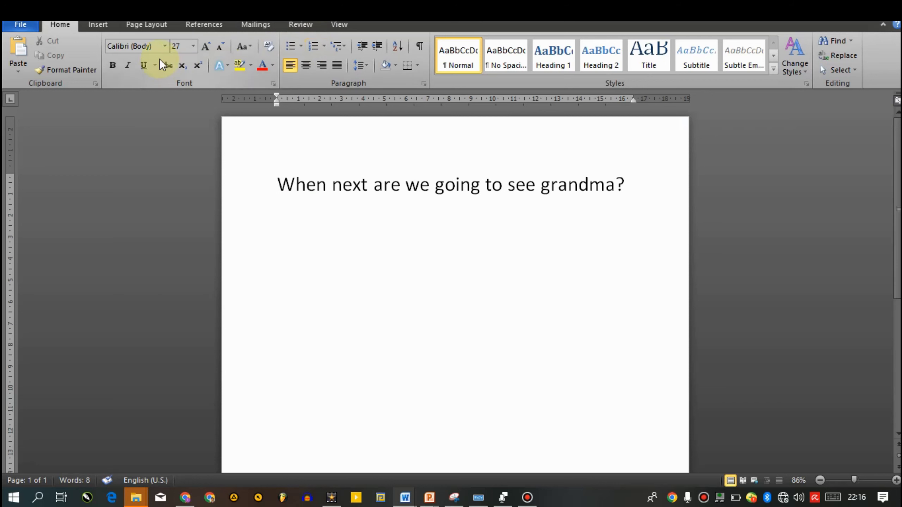
{"action": "left_click", "coordinate": [379, 235]}
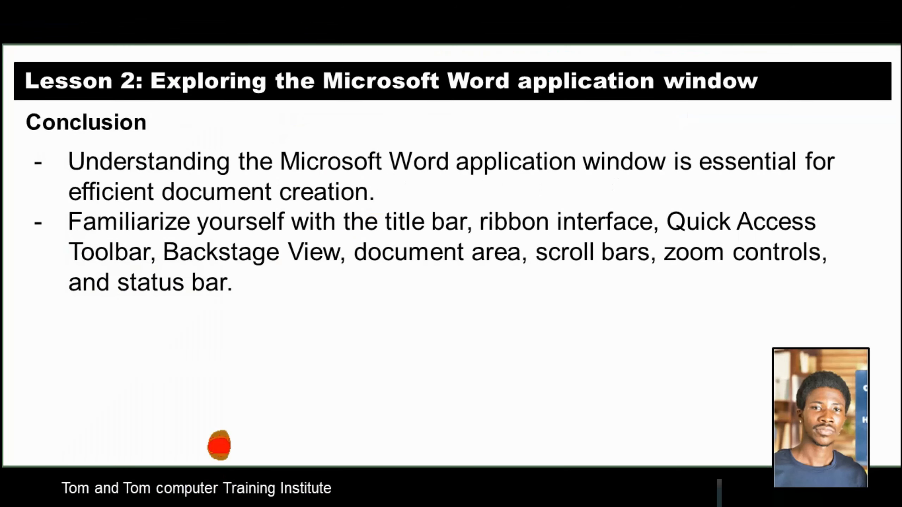